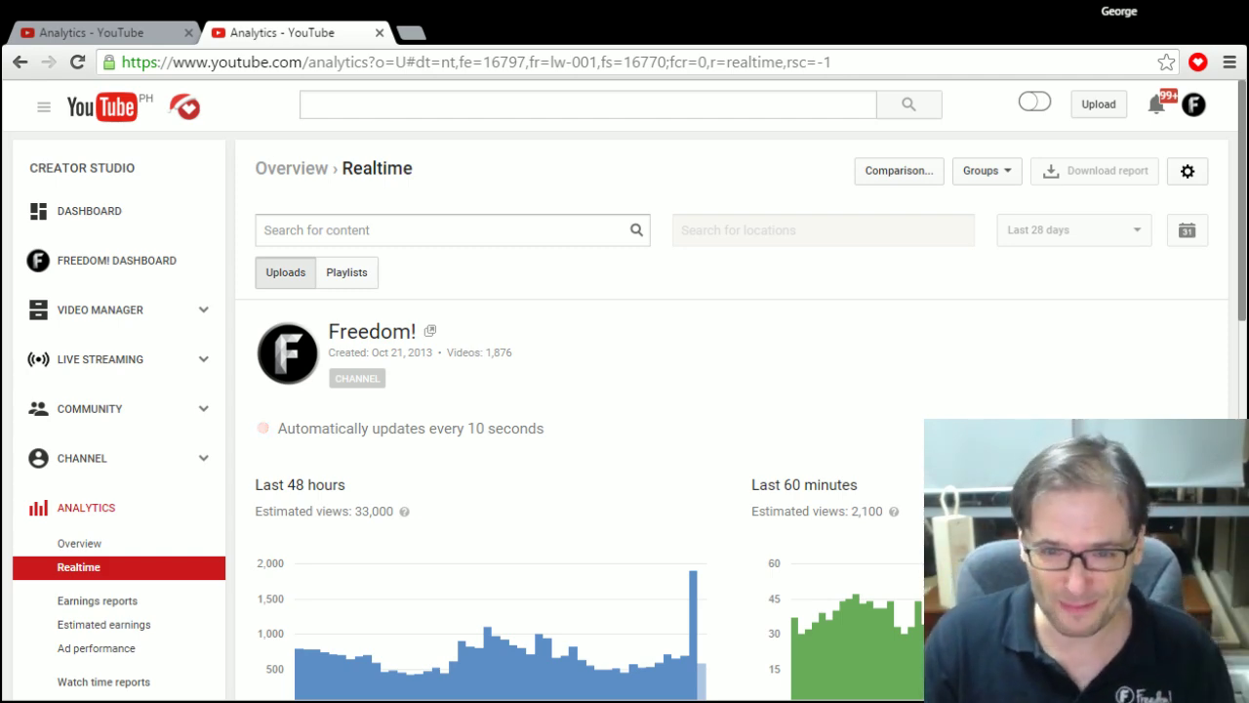
{"action": "mouse_move", "coordinate": [694, 629]}
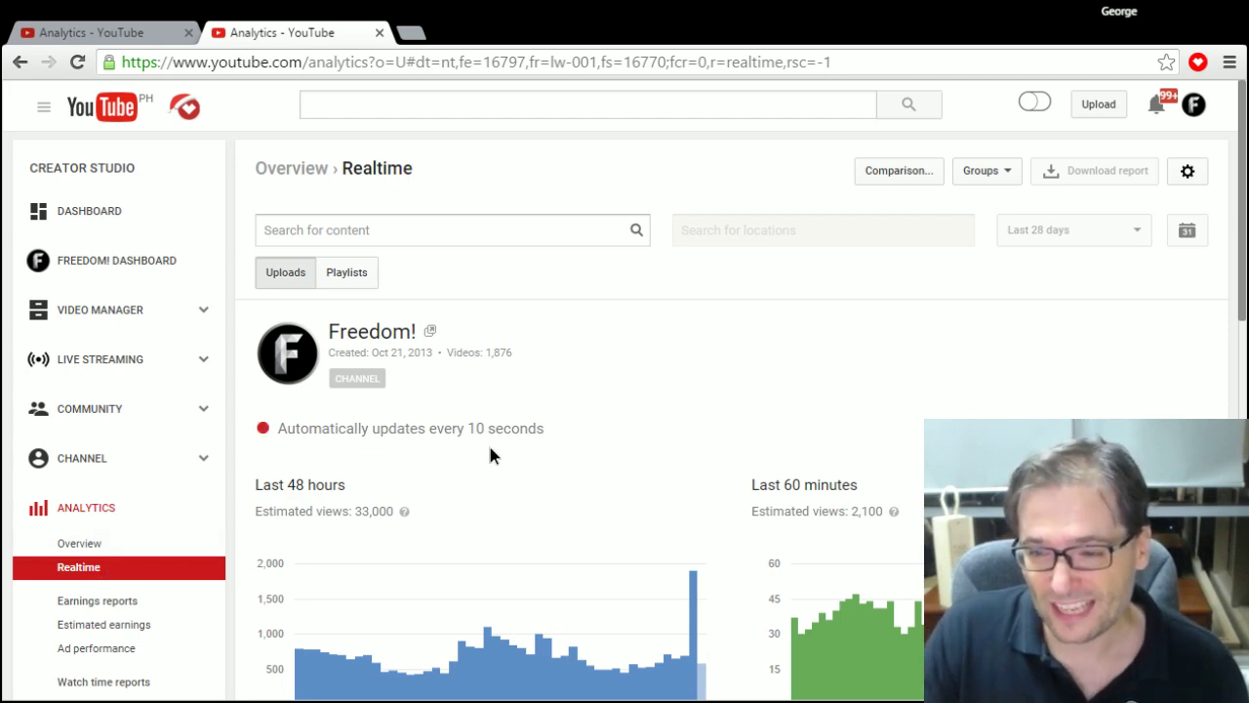
{"action": "scroll", "coordinate": [485, 457], "scroll_direction": "down", "scroll_amount": 4}
{"action": "left_click", "coordinate": [395, 485]}
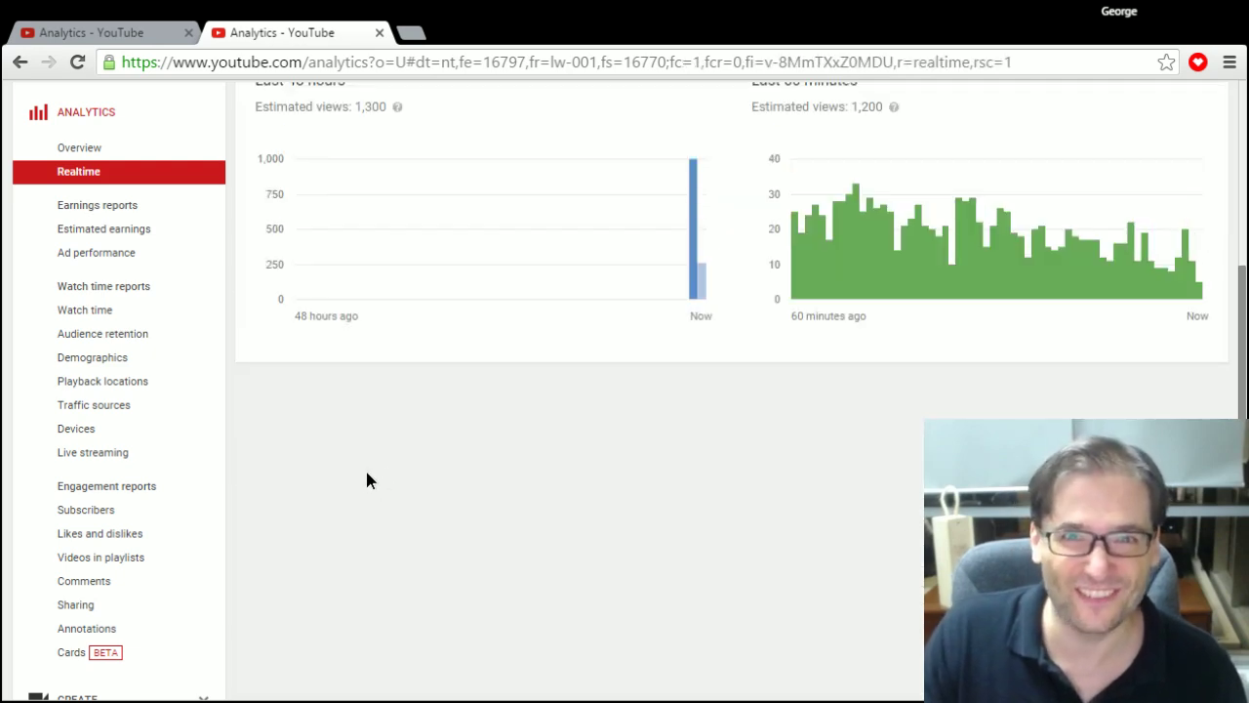
{"action": "scroll", "coordinate": [585, 385], "scroll_direction": "up", "scroll_amount": 3}
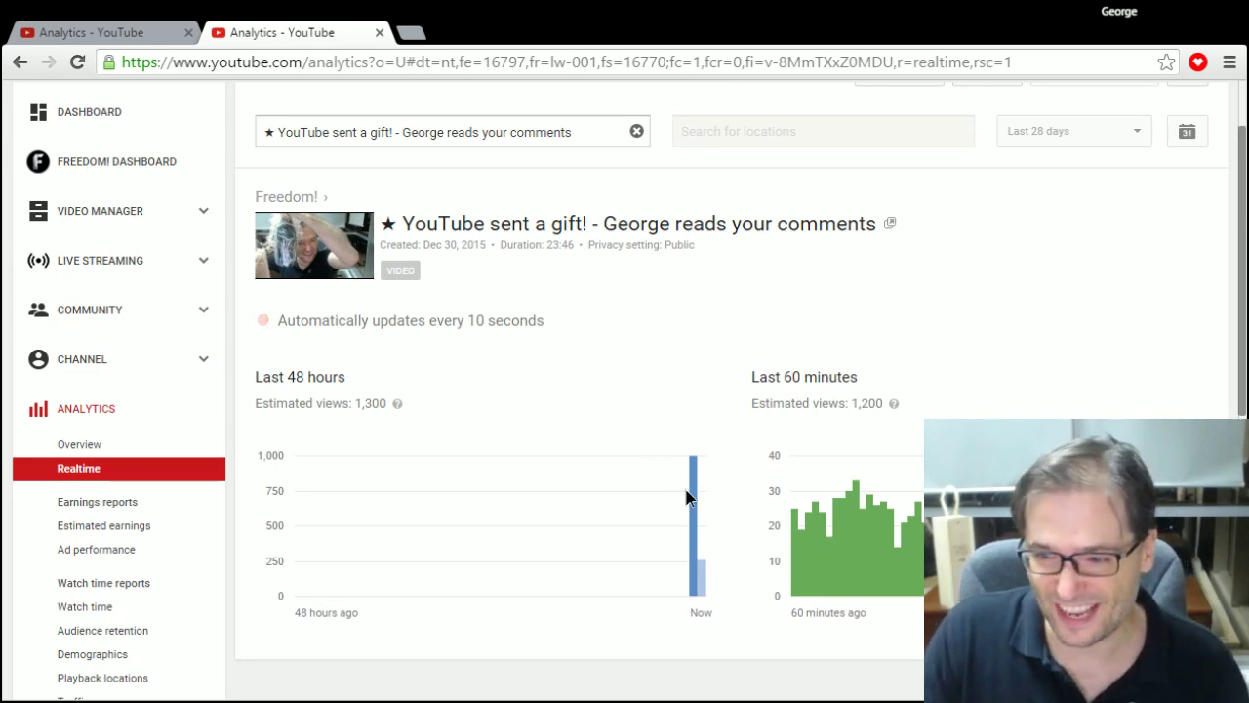
{"action": "mouse_move", "coordinate": [695, 495]}
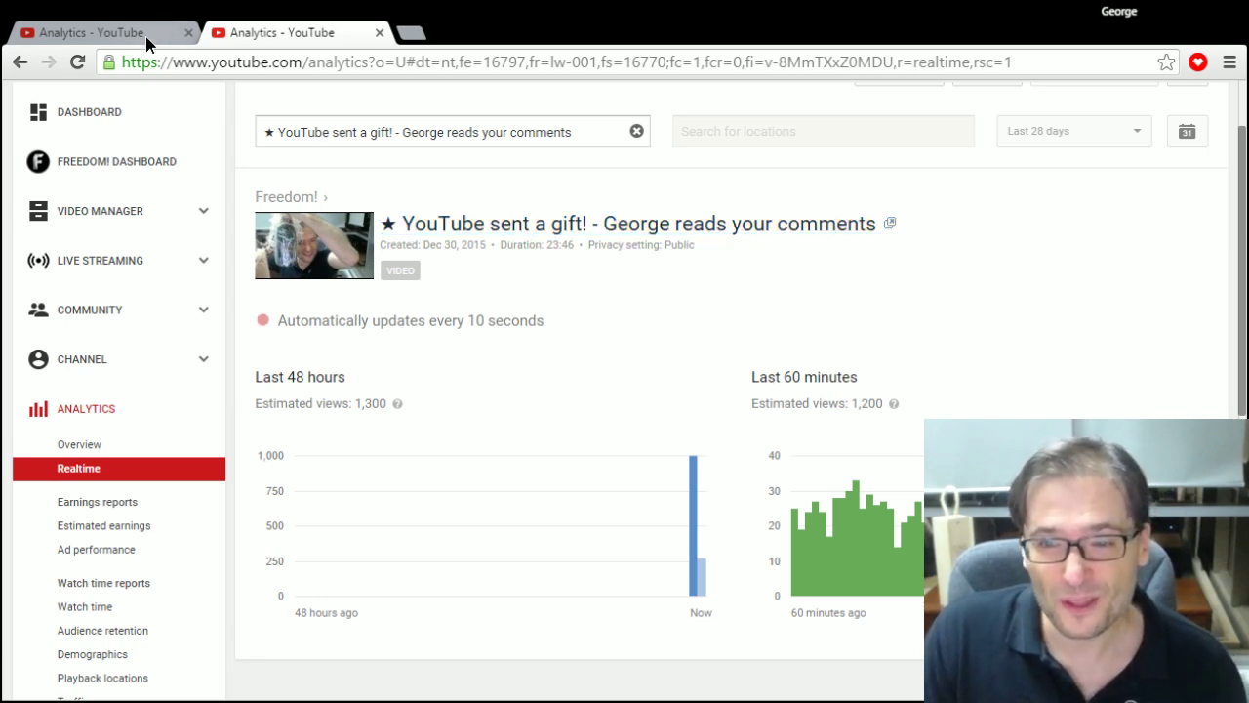
{"action": "left_click", "coordinate": [636, 131]}
- Filter the Realtime report to the 'Where was George? - The land of spam!' video
{"action": "scroll", "coordinate": [599, 476], "scroll_direction": "down", "scroll_amount": 5}
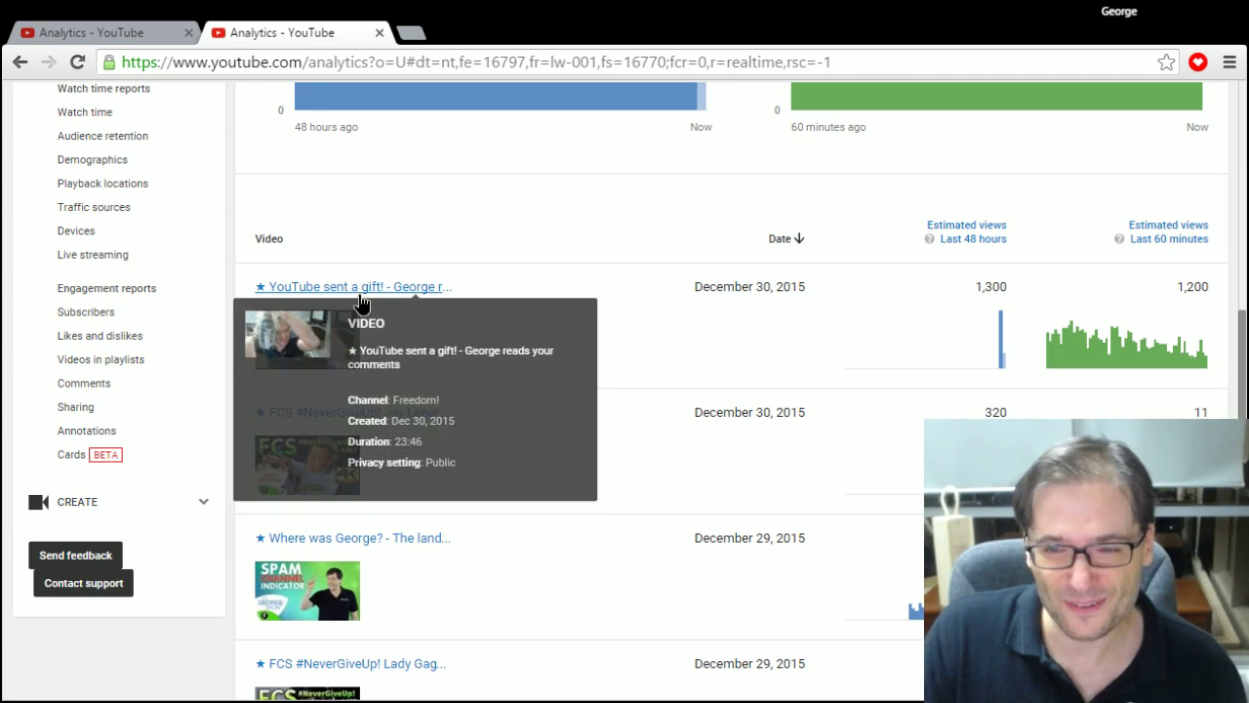
{"action": "scroll", "coordinate": [675, 463], "scroll_direction": "down", "scroll_amount": 2}
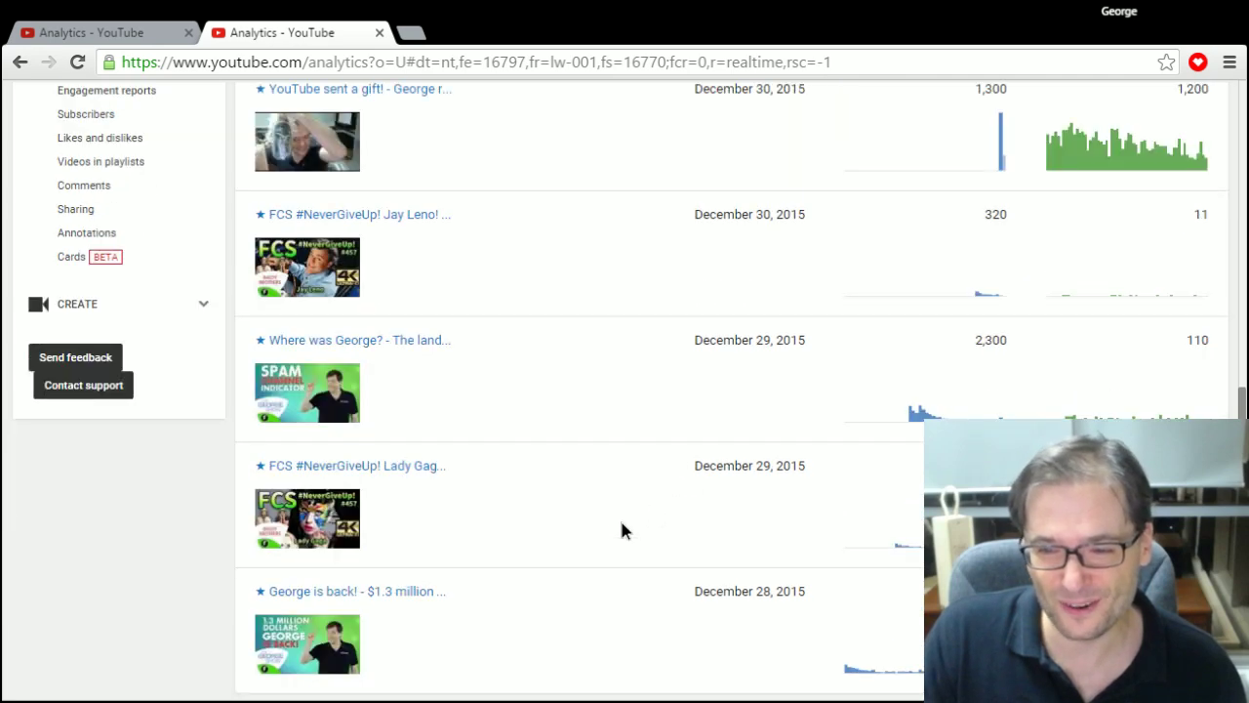
{"action": "left_click", "coordinate": [420, 341]}
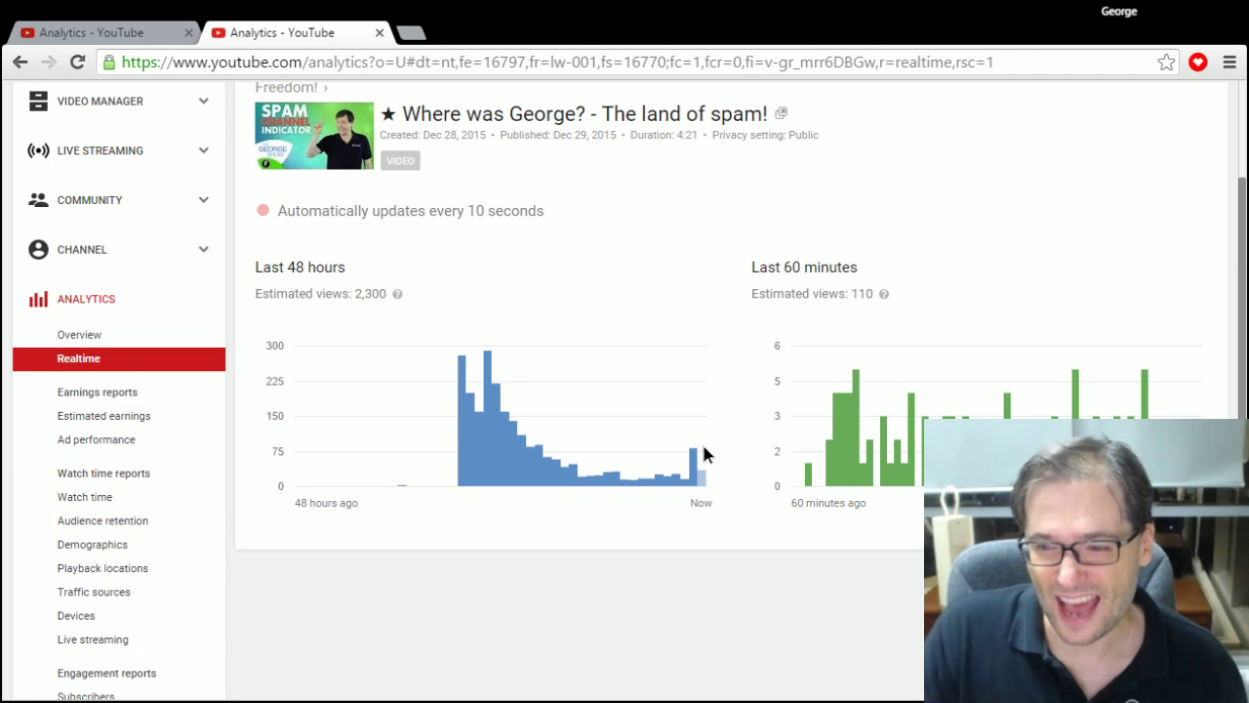
{"action": "mouse_move", "coordinate": [696, 466]}
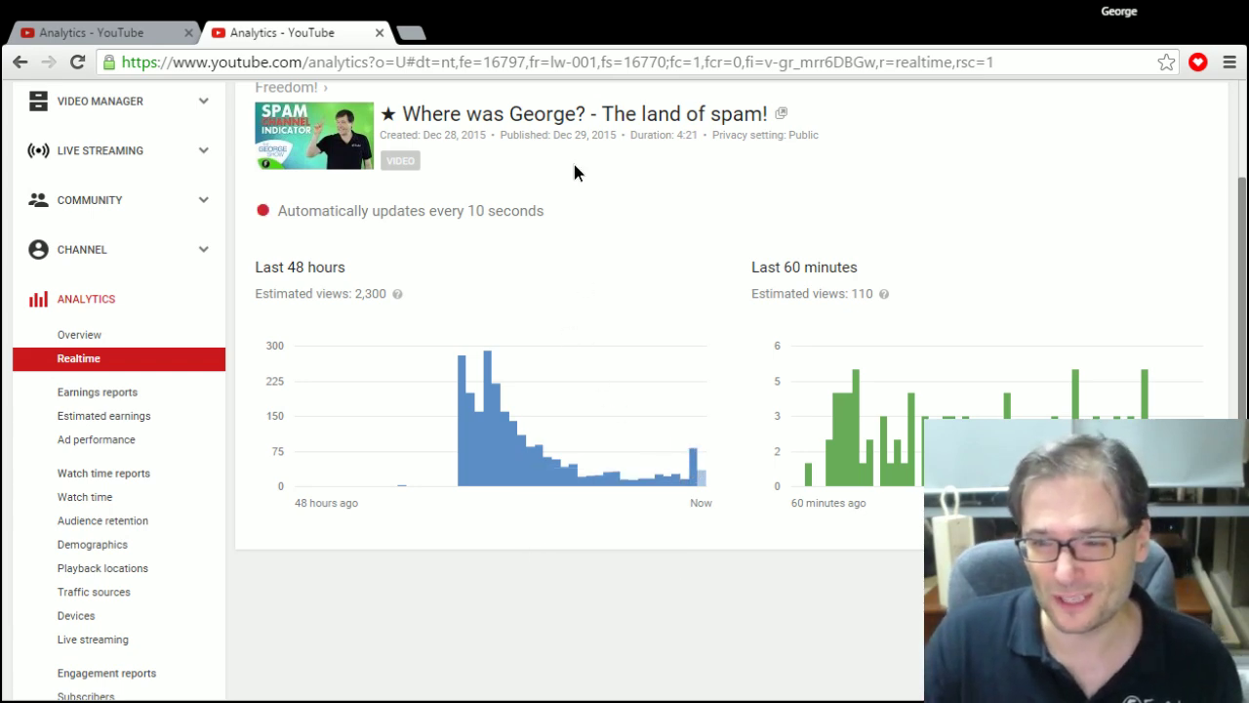
{"action": "scroll", "coordinate": [573, 173], "scroll_direction": "up", "scroll_amount": 3}
- Clear the video filter, narrow Realtime to 'YouTube sent a gift!', and open its watch page
{"action": "left_click", "coordinate": [70, 536]}
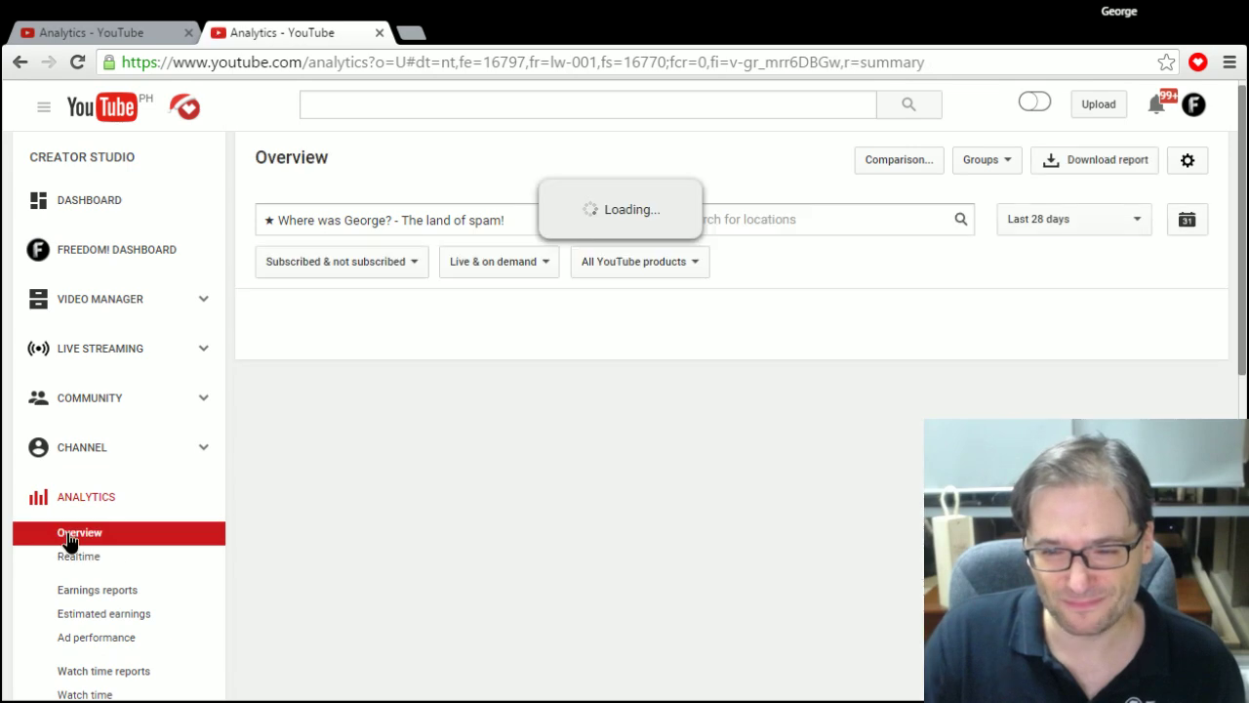
{"action": "left_click", "coordinate": [635, 220]}
{"action": "left_click", "coordinate": [82, 556]}
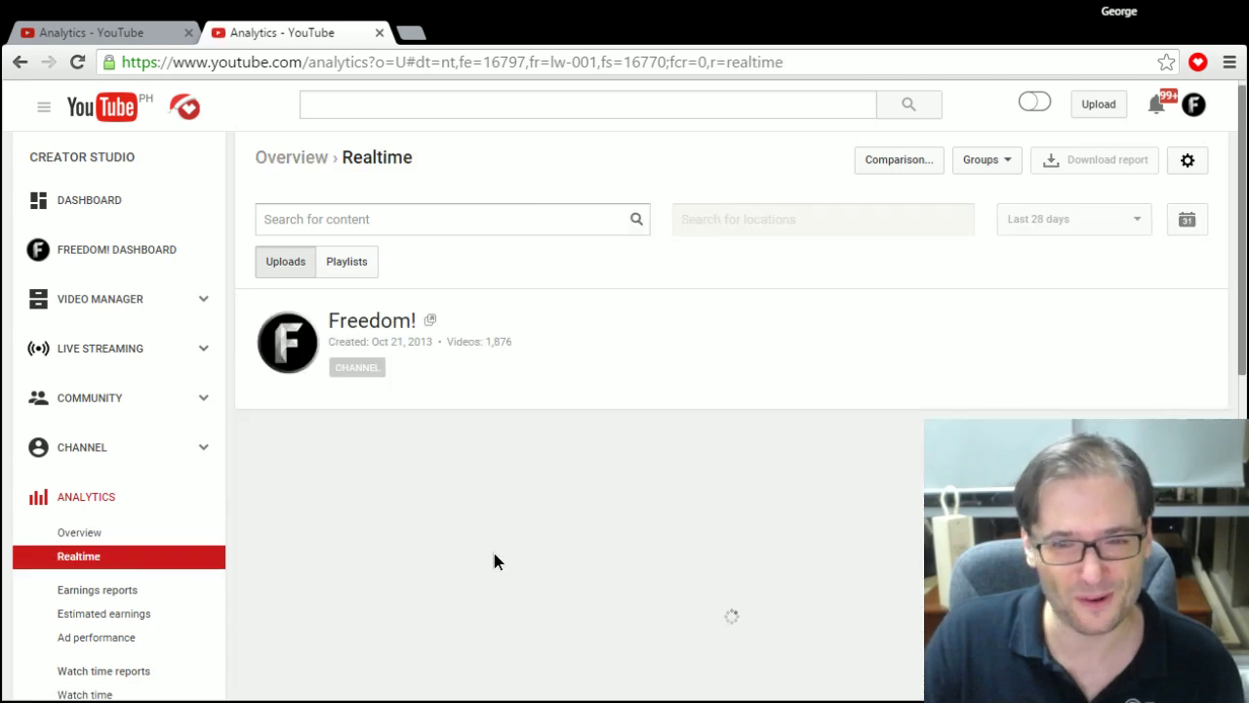
{"action": "scroll", "coordinate": [467, 522], "scroll_direction": "down", "scroll_amount": 4}
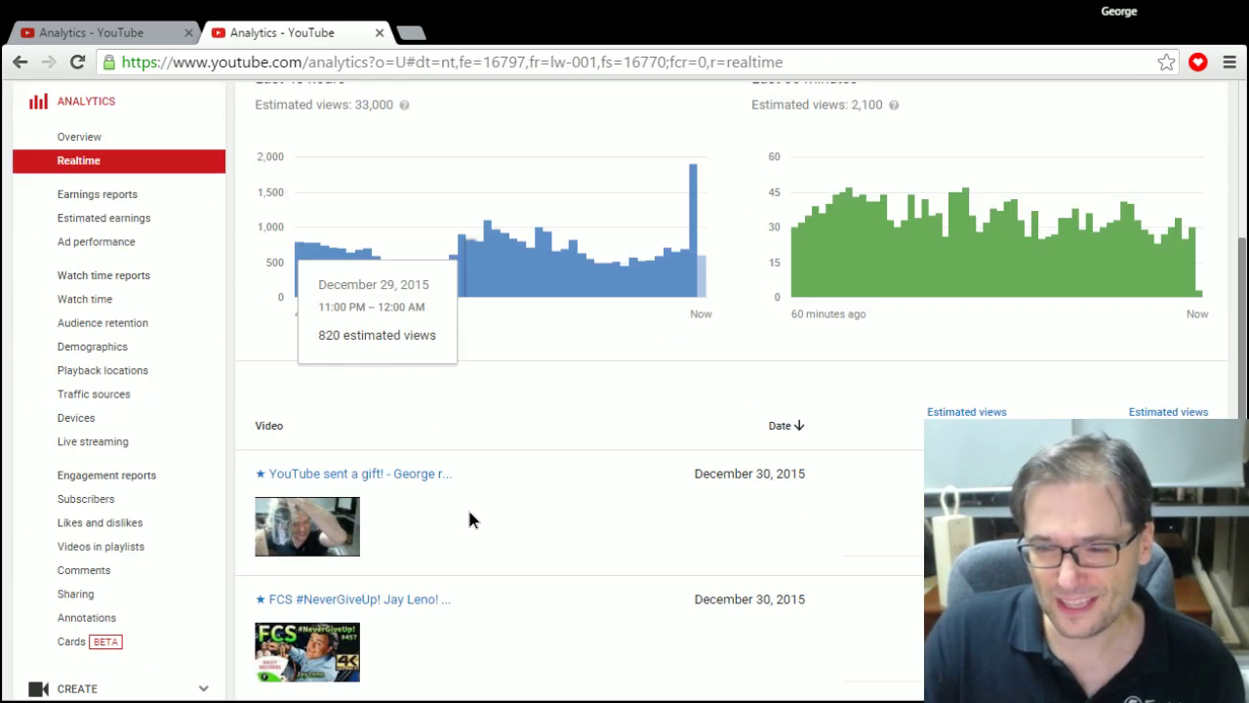
{"action": "left_click", "coordinate": [389, 475]}
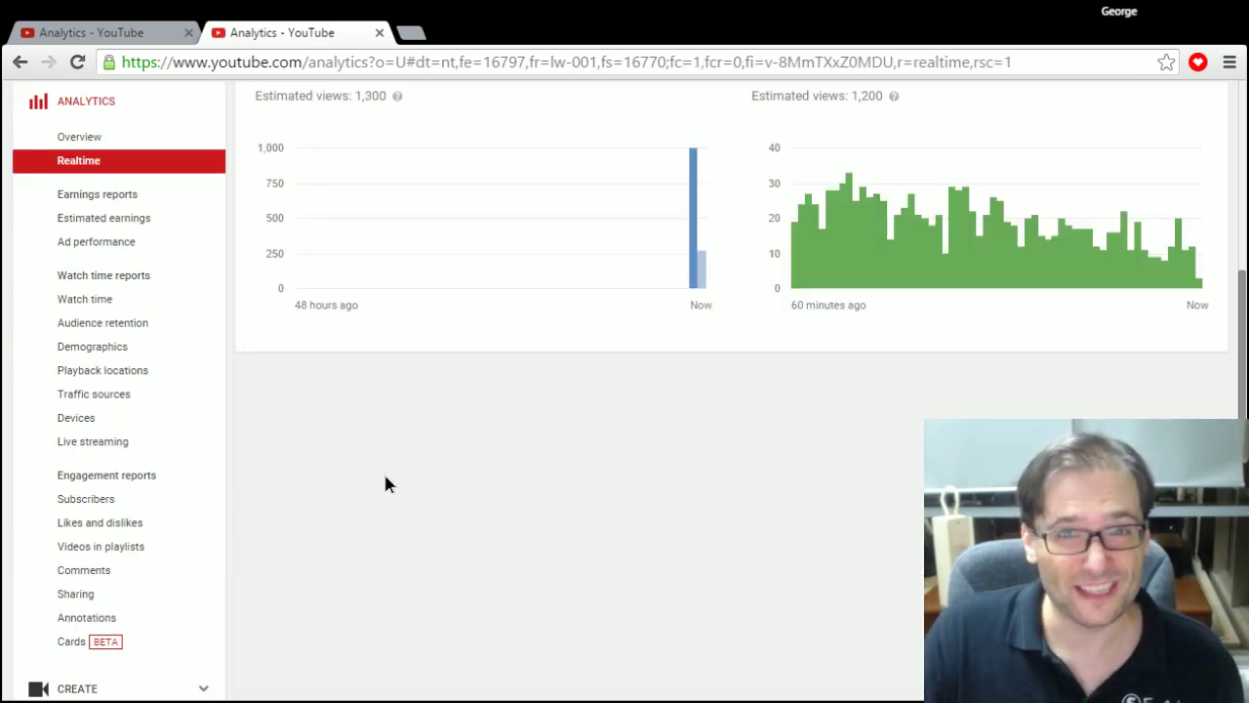
{"action": "scroll", "coordinate": [524, 398], "scroll_direction": "up", "scroll_amount": 2}
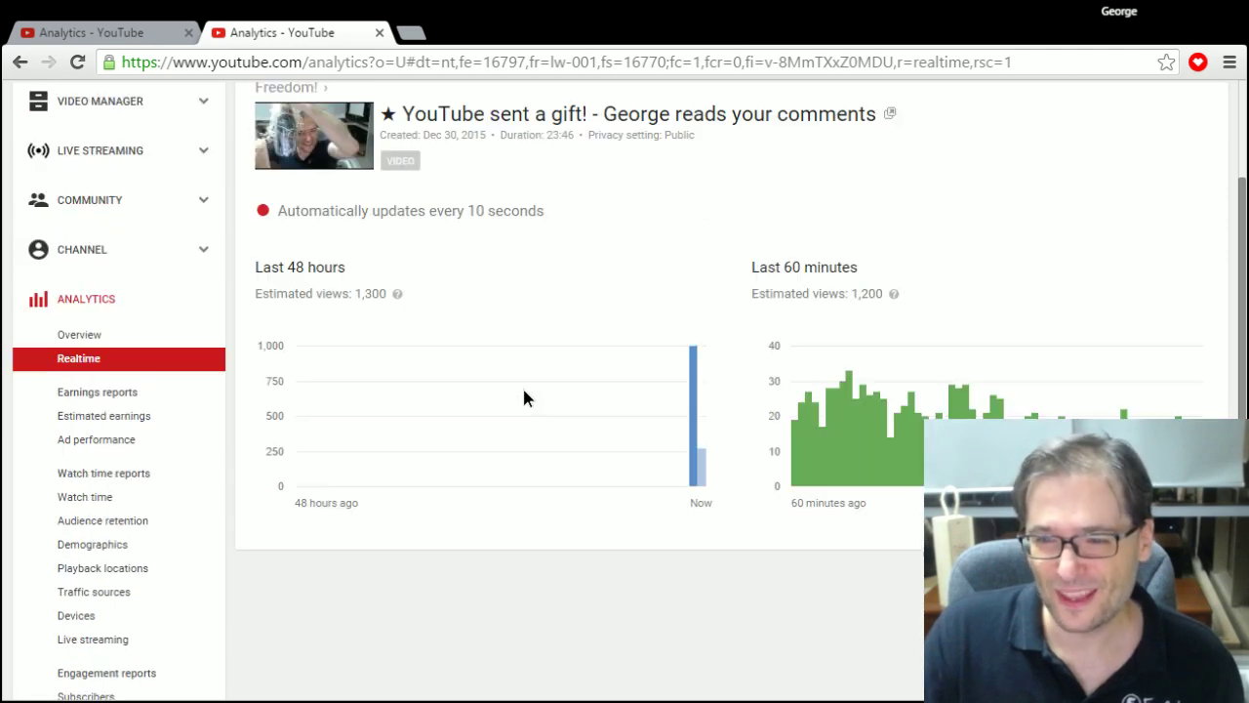
{"action": "left_click", "coordinate": [420, 117]}
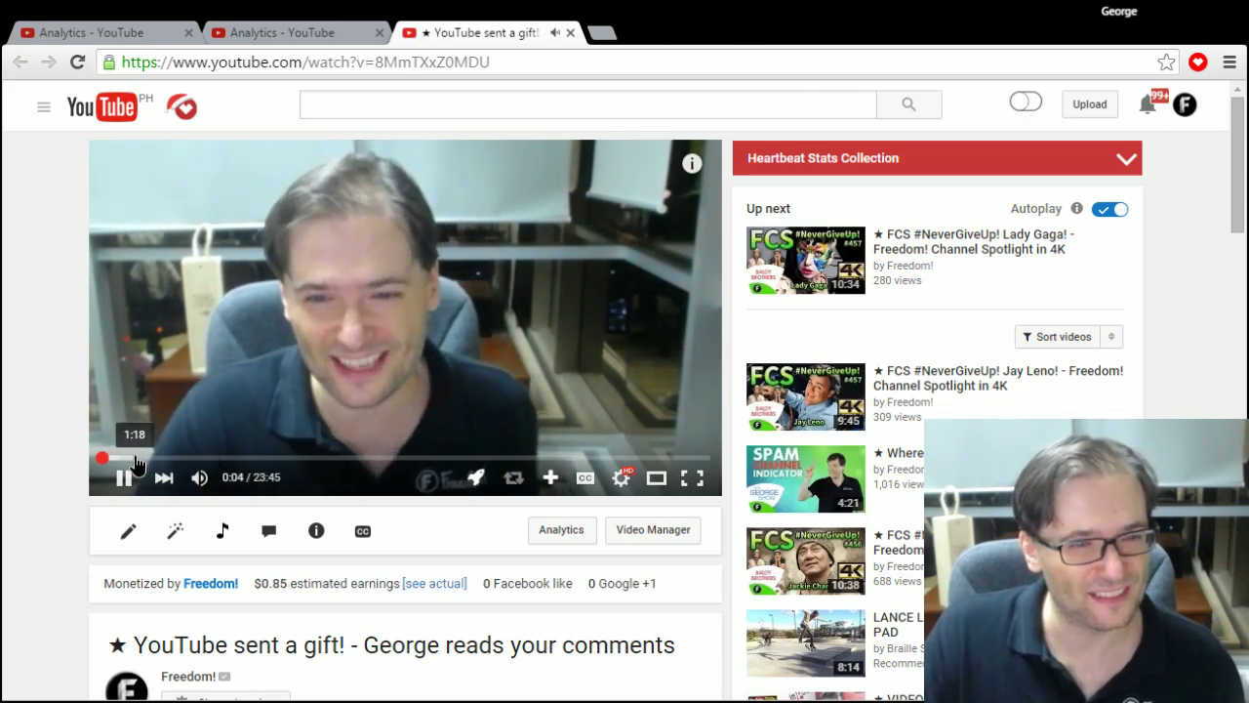
- Skip the gift video to about 1:27 and follow its card to the land-of-spam video
{"action": "left_click_drag", "start_coordinate": [140, 461], "coordinate": [140, 463]}
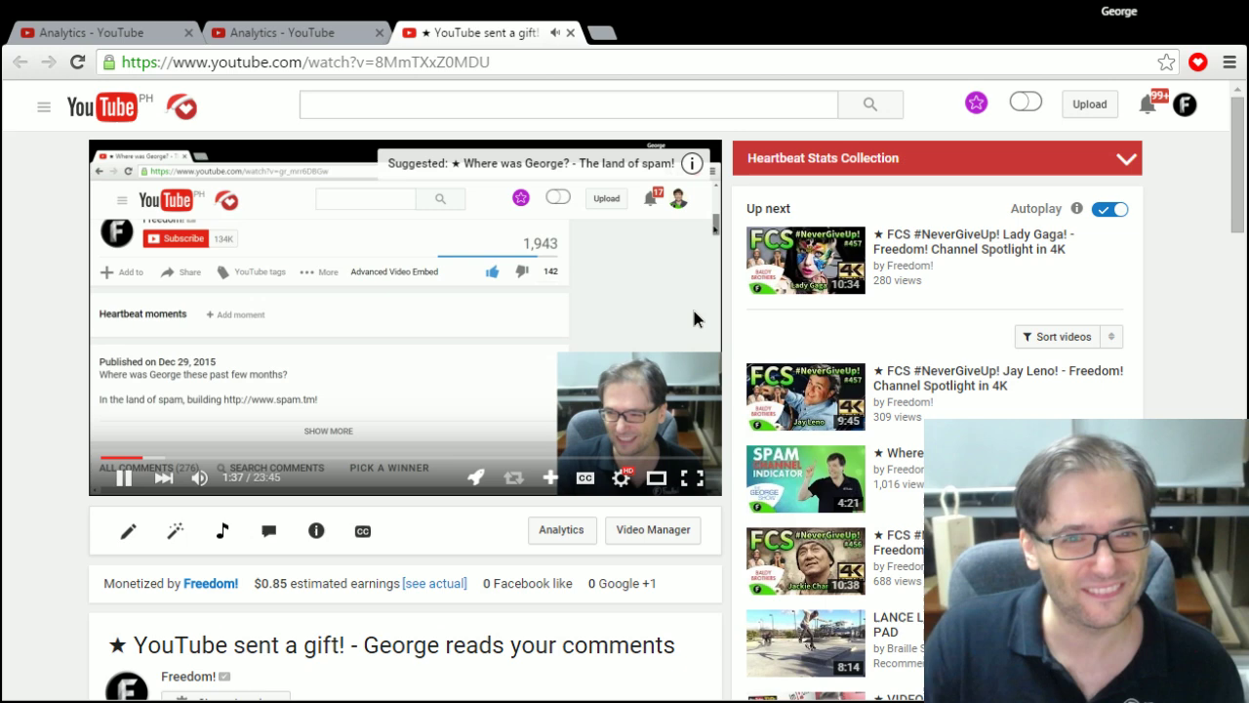
{"action": "left_click", "coordinate": [663, 163]}
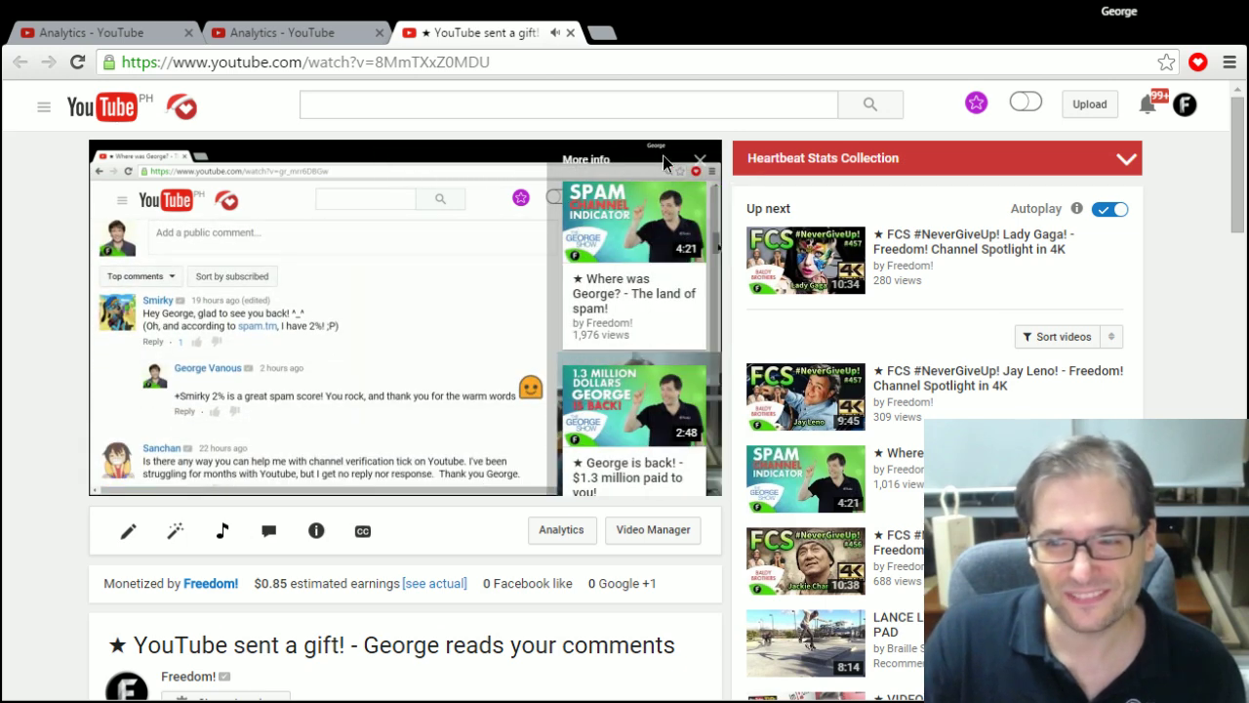
{"action": "left_click", "coordinate": [632, 291]}
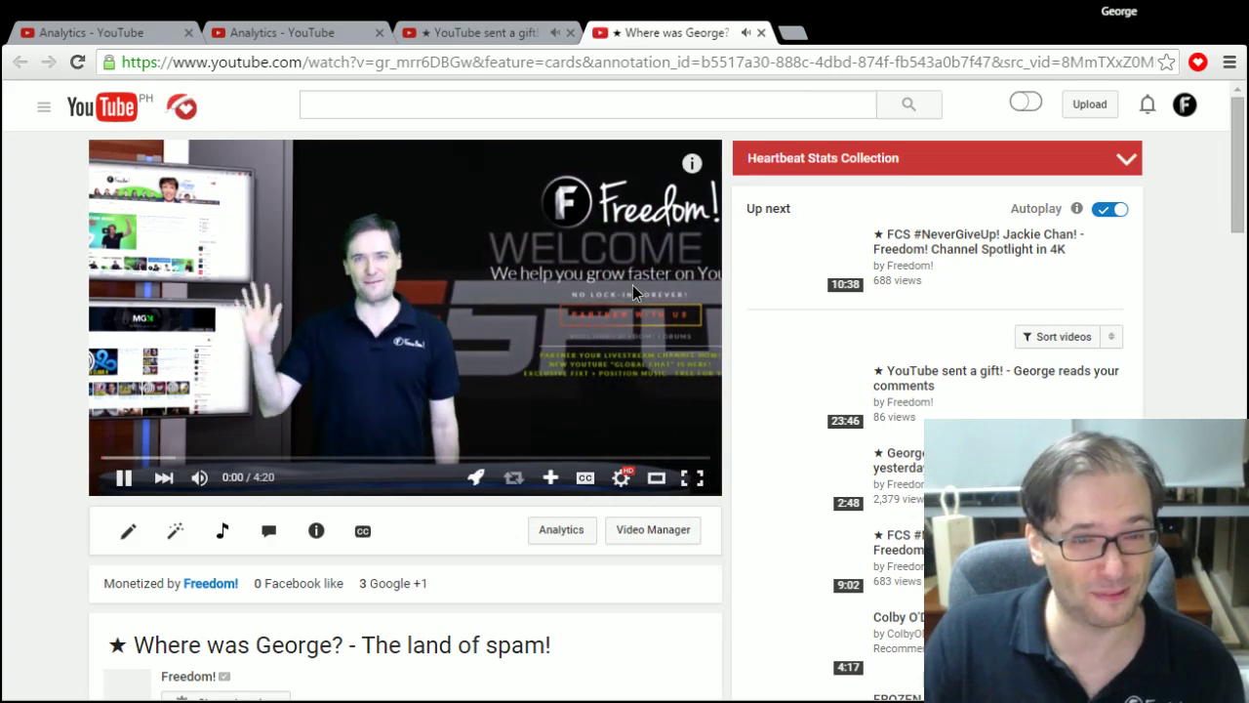
{"action": "scroll", "coordinate": [427, 374], "scroll_direction": "down", "scroll_amount": 2}
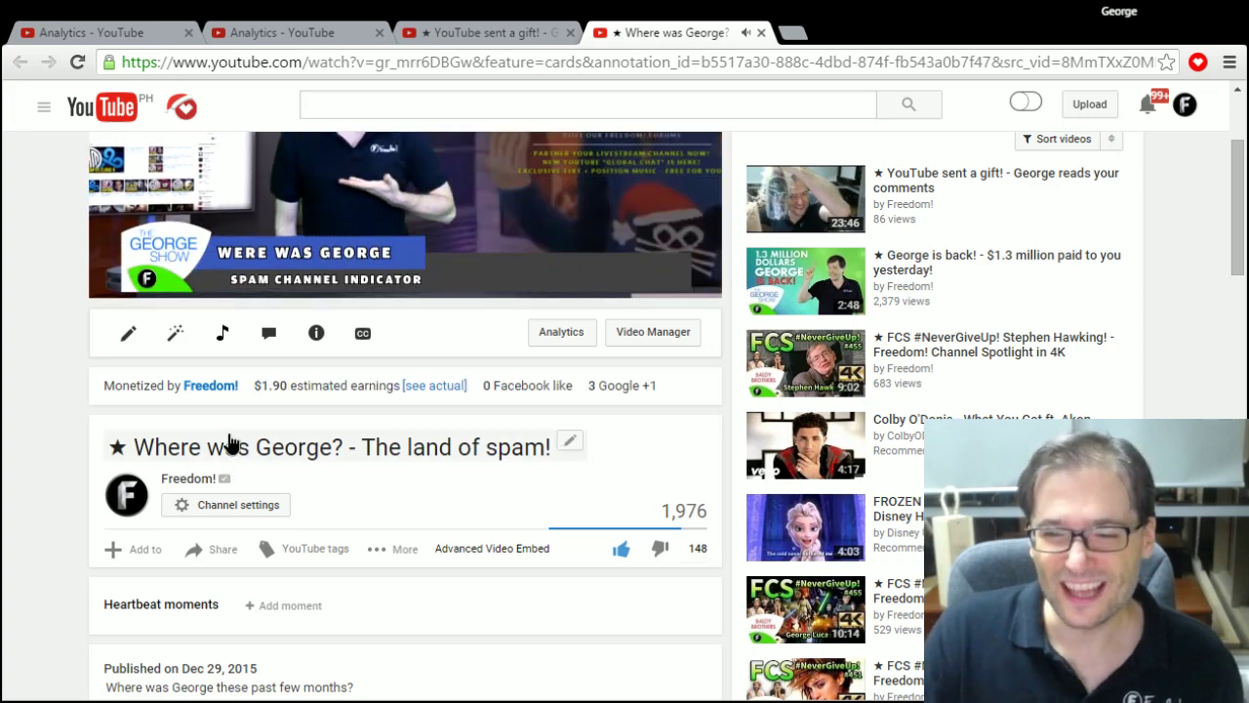
{"action": "scroll", "coordinate": [428, 458], "scroll_direction": "up", "scroll_amount": 2}
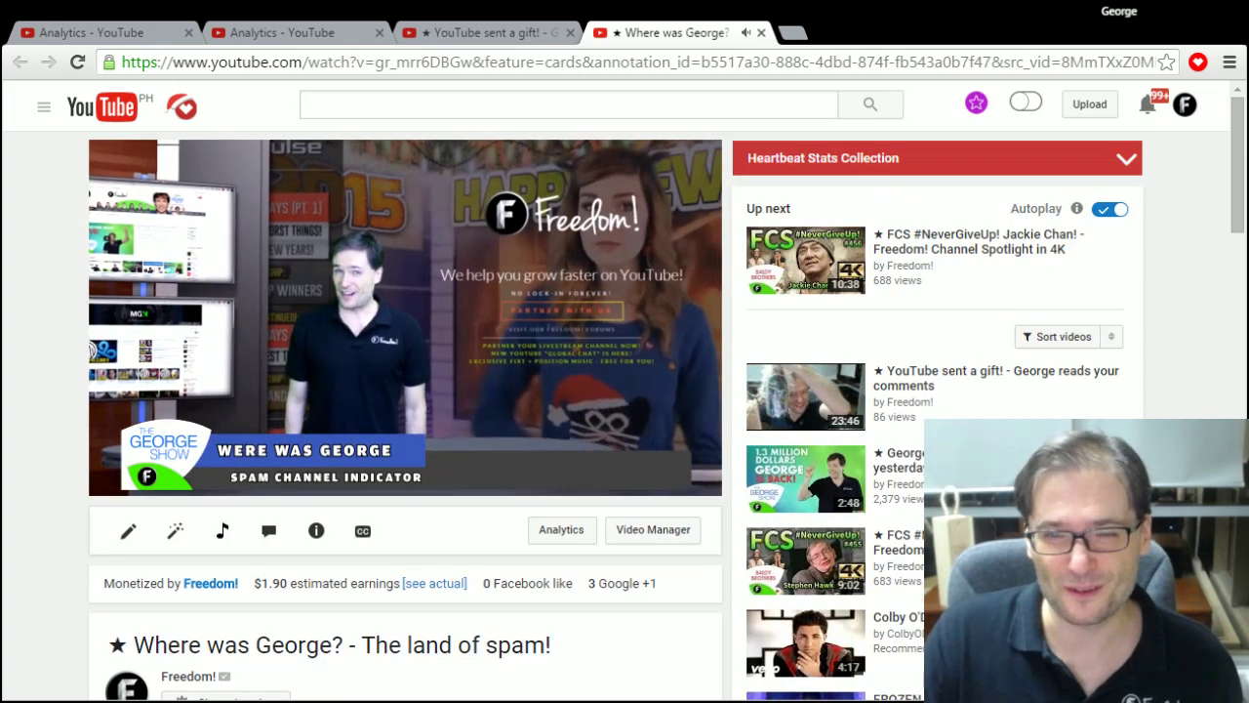
{"action": "mouse_move", "coordinate": [428, 463]}
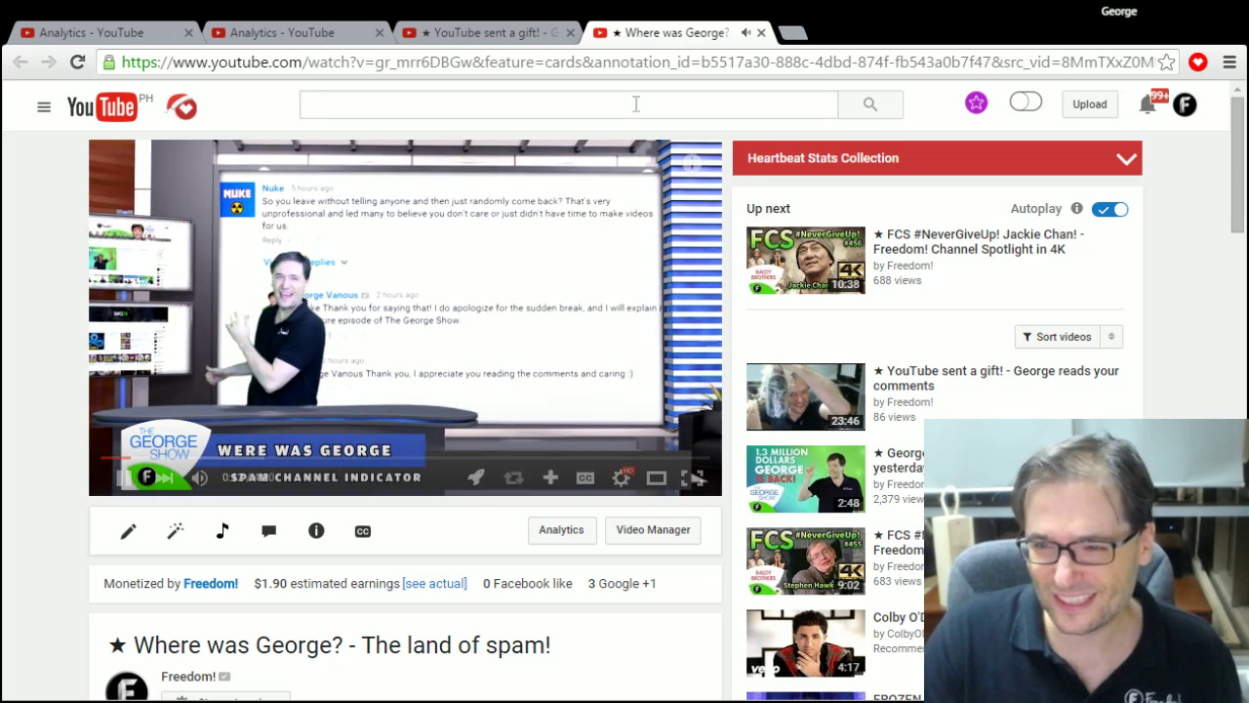
- Close the land-of-spam tab and open the cards editor for 'YouTube sent a gift!'
{"action": "key", "text": "ctrl+w"}
{"action": "scroll", "coordinate": [308, 452], "scroll_direction": "down", "scroll_amount": 1}
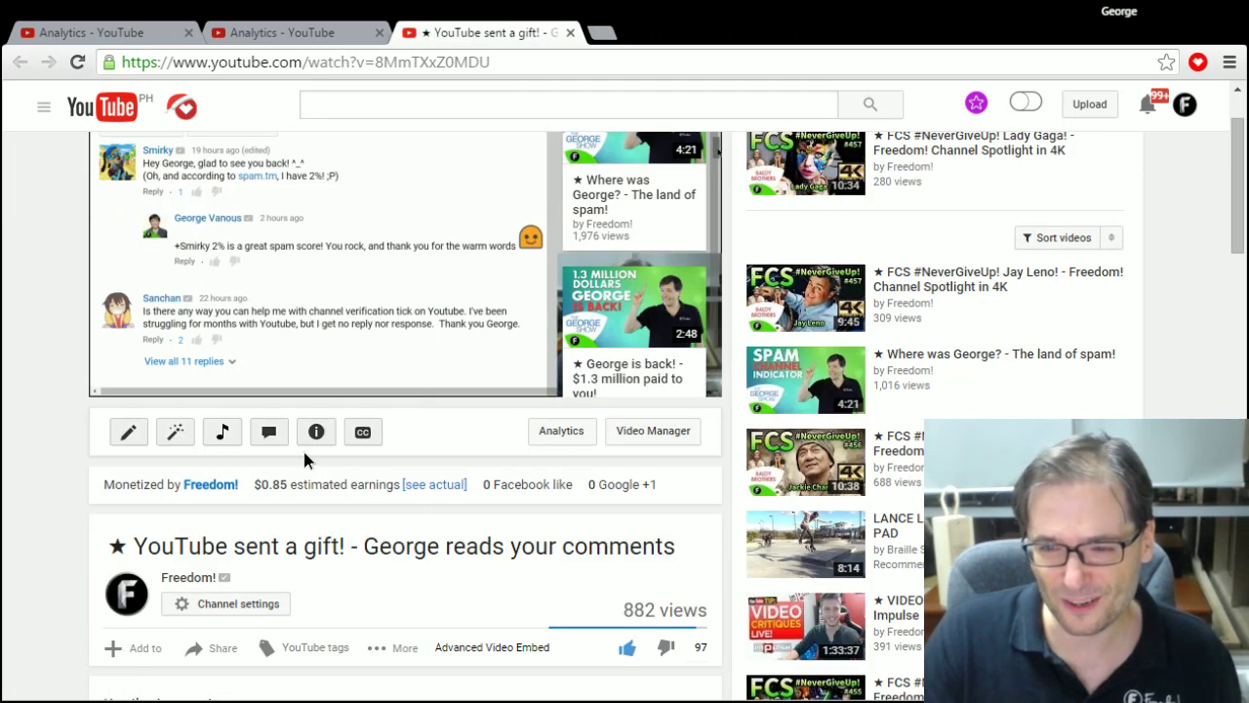
{"action": "left_click", "coordinate": [315, 440]}
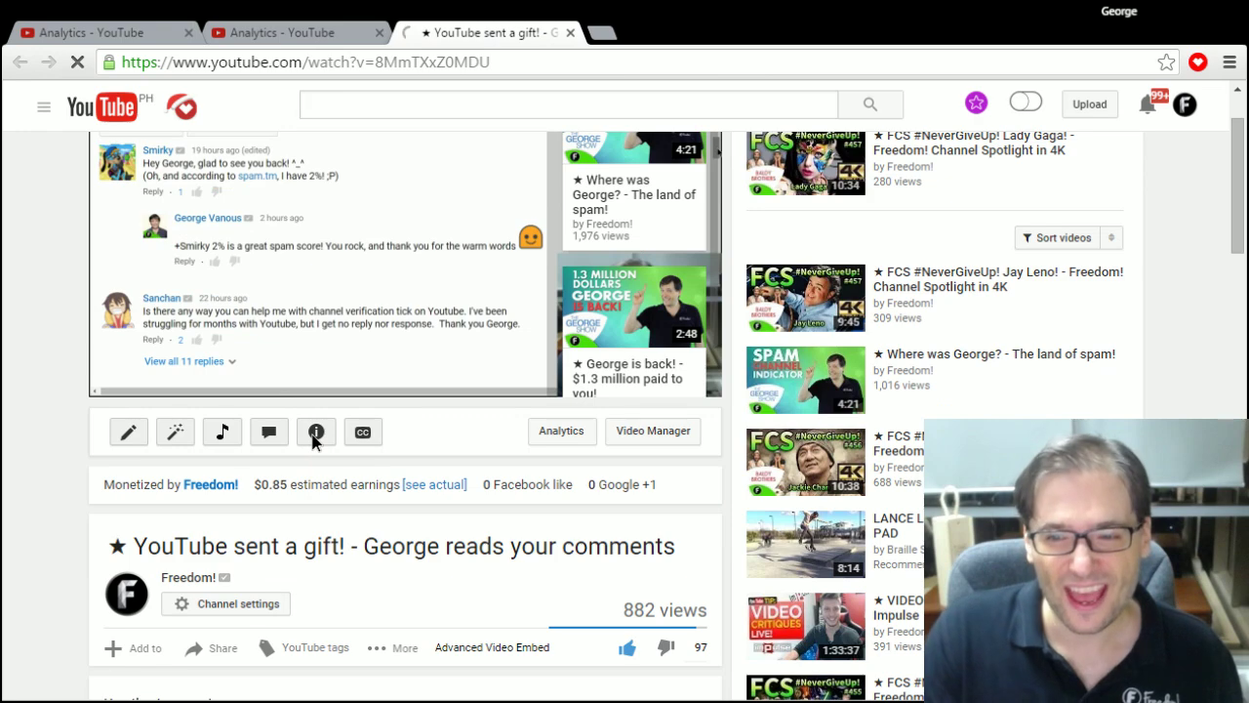
{"action": "scroll", "coordinate": [407, 410], "scroll_direction": "down", "scroll_amount": 1}
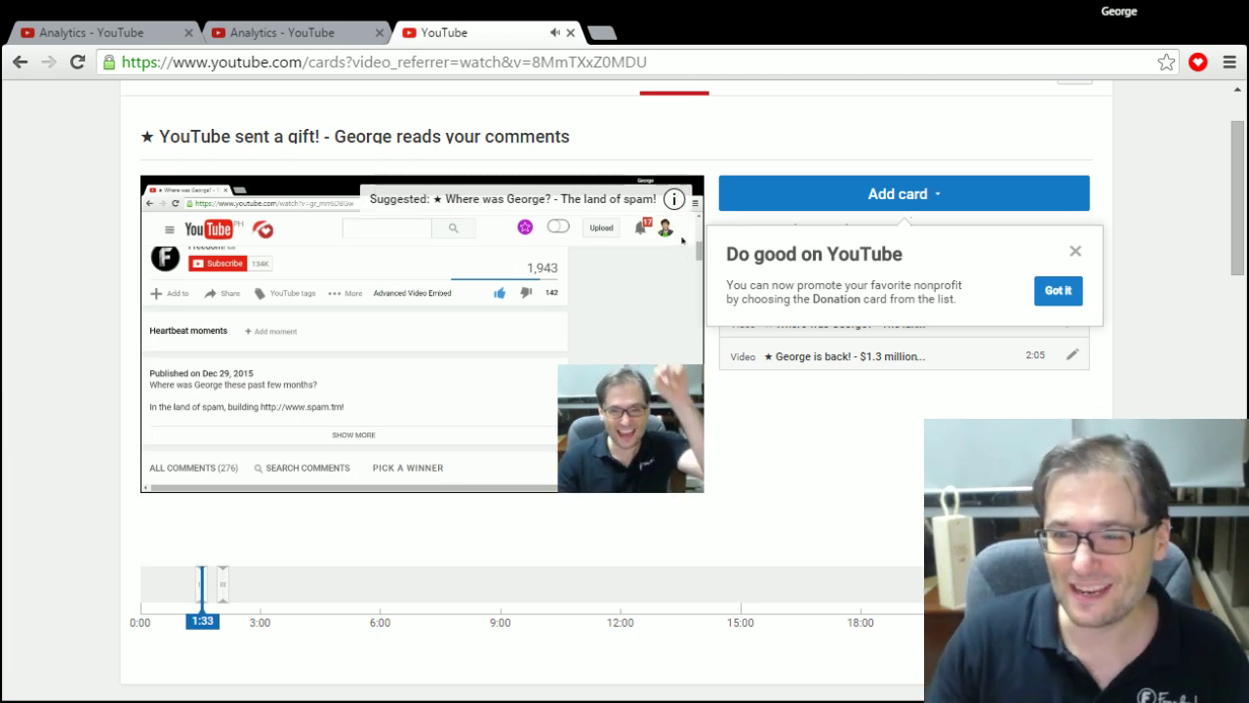
{"action": "left_click", "coordinate": [603, 35]}
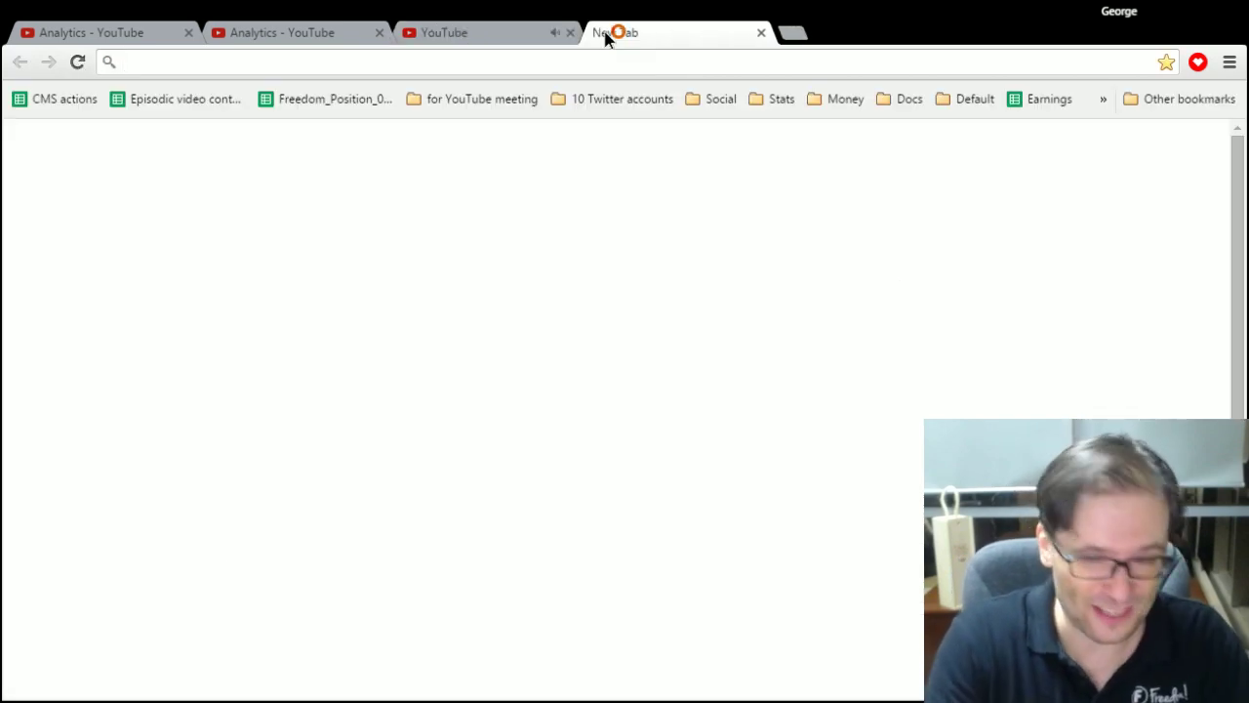
{"action": "type", "text": "www.freedom.tm"}
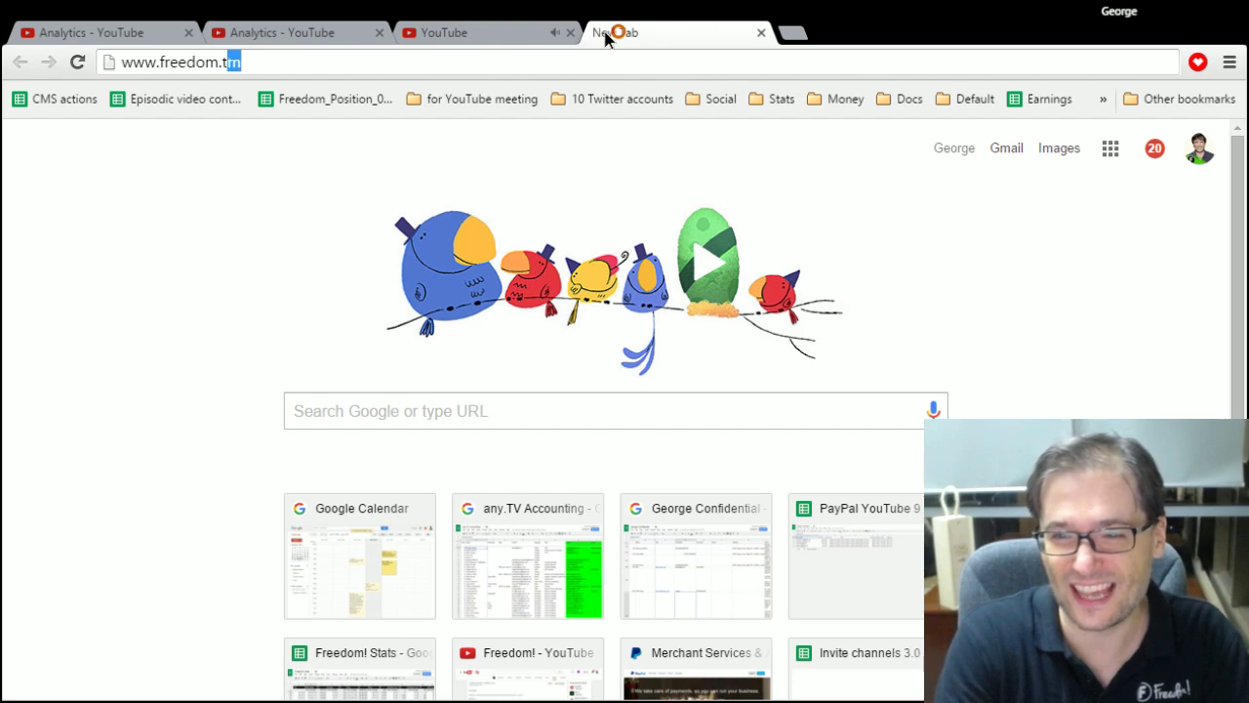
{"action": "key", "text": "Return"}
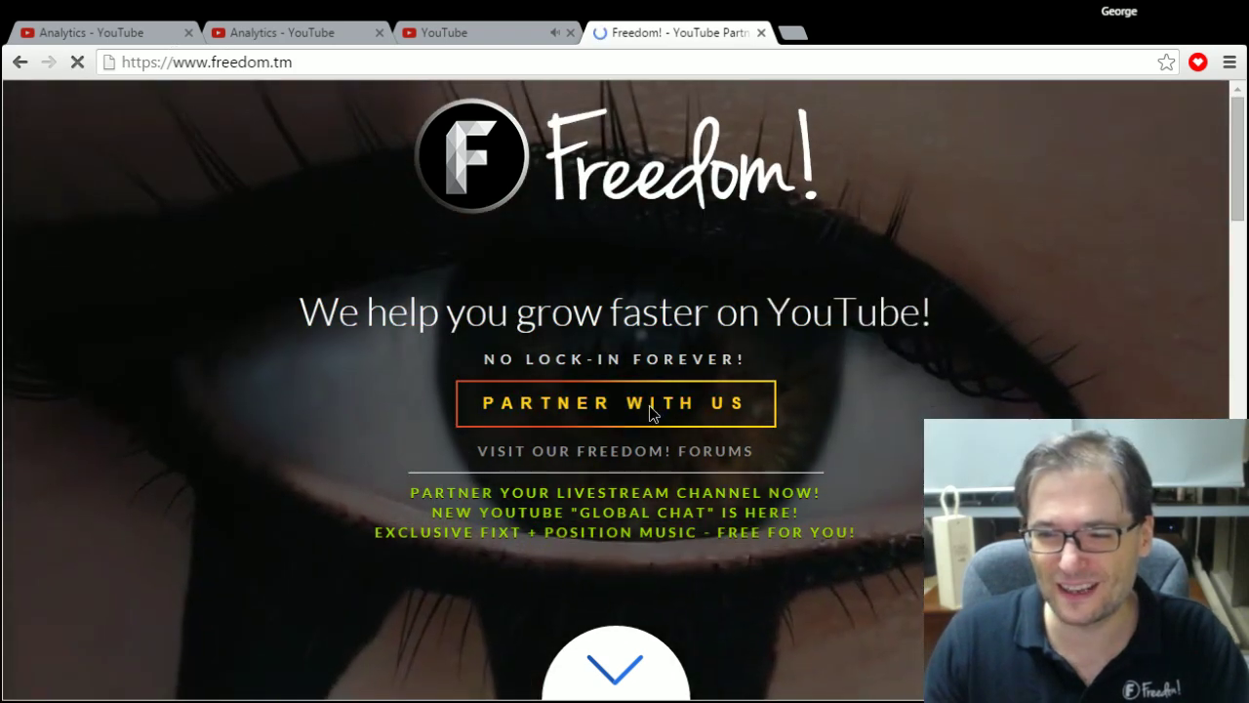
{"action": "left_click", "coordinate": [649, 410]}
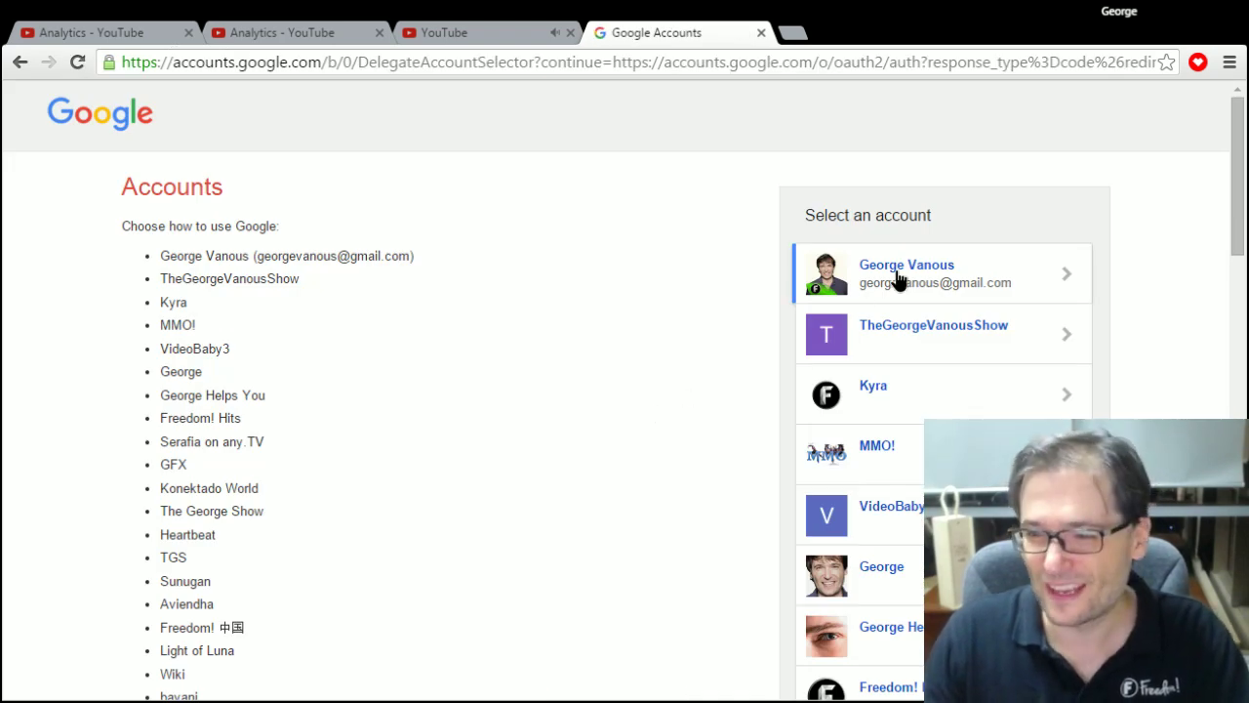
{"action": "left_click", "coordinate": [899, 280]}
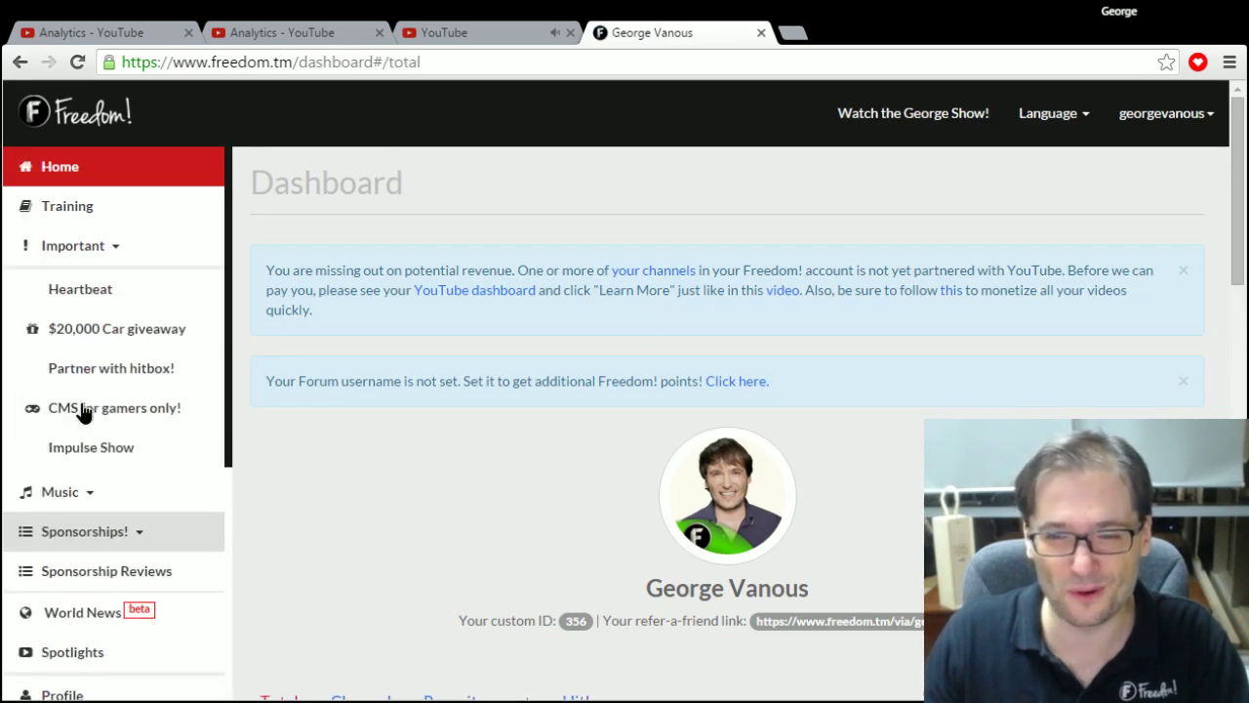
- Open World News (beta) from the dashboard sidebar to show the Reuters Live News Feed
{"action": "scroll", "coordinate": [103, 601], "scroll_direction": "down", "scroll_amount": 1}
{"action": "scroll", "coordinate": [107, 598], "scroll_direction": "down", "scroll_amount": 1}
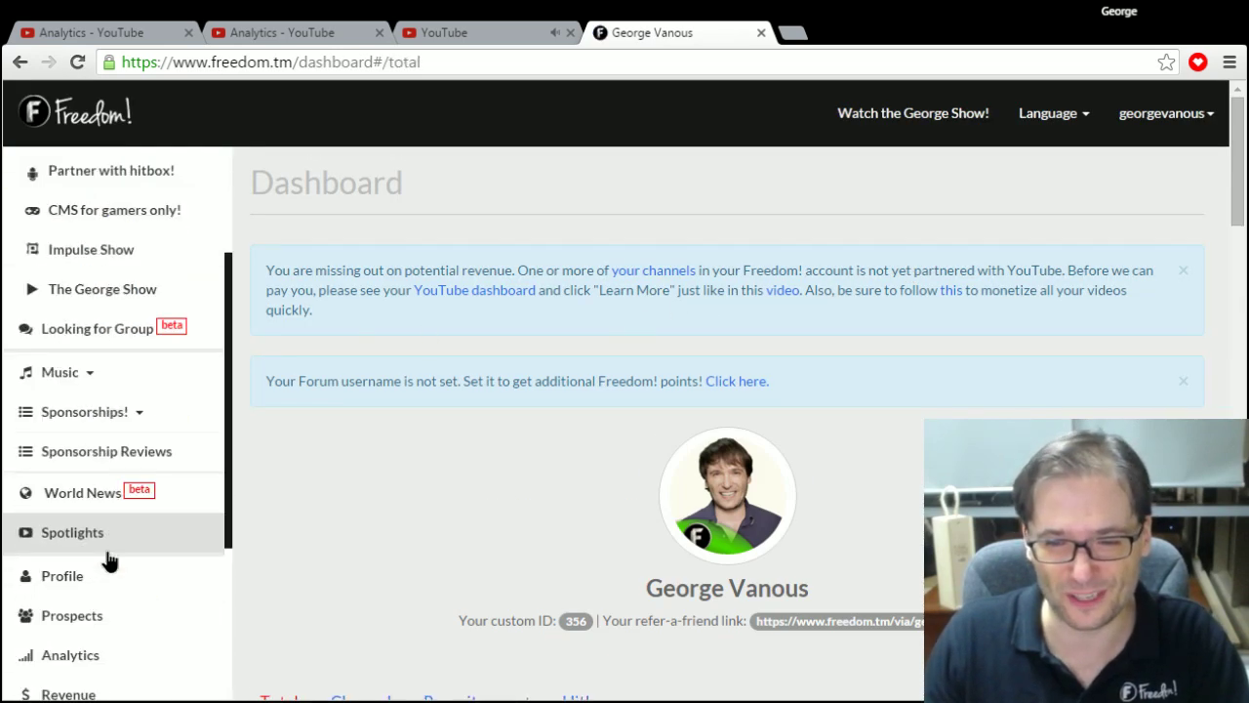
{"action": "left_click", "coordinate": [109, 500]}
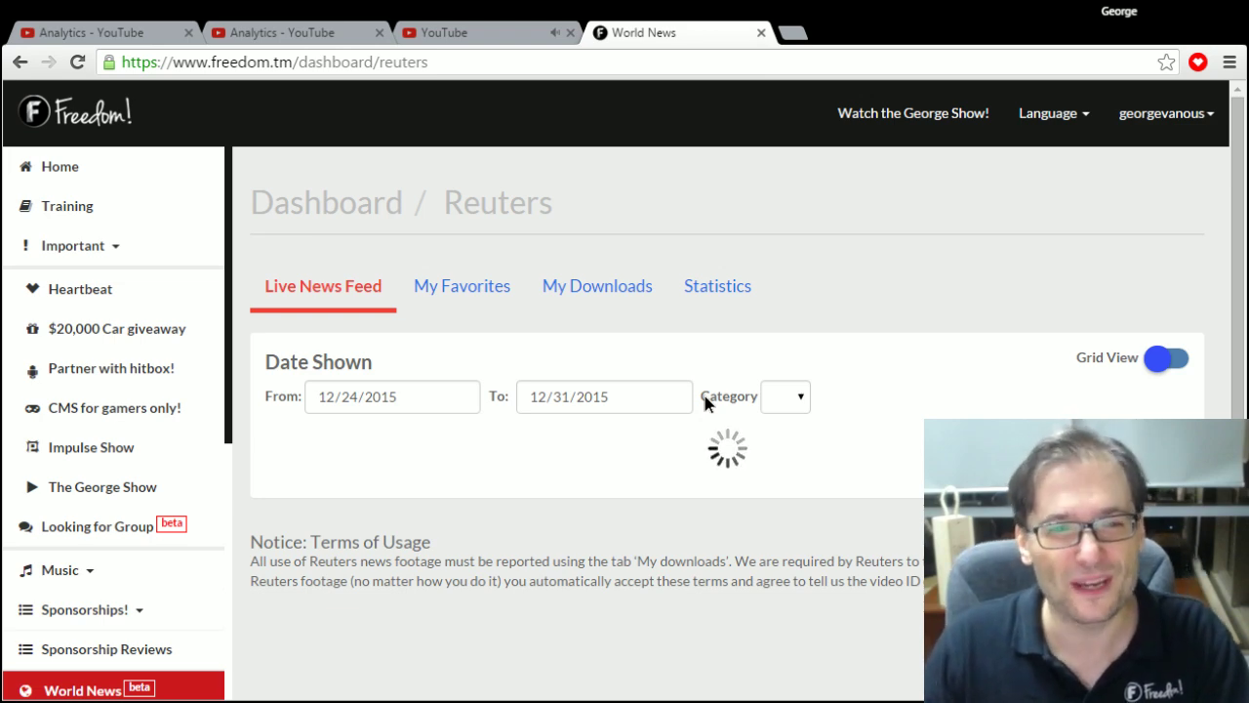
{"action": "scroll", "coordinate": [706, 405], "scroll_direction": "down", "scroll_amount": 1}
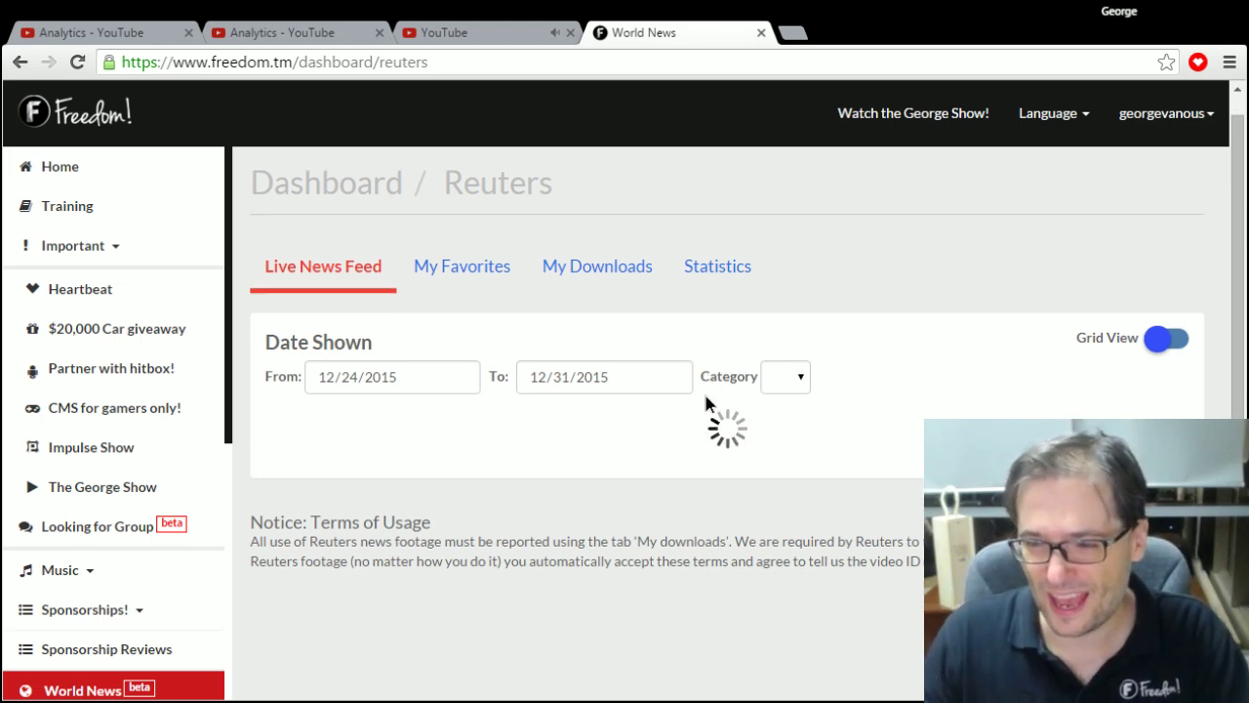